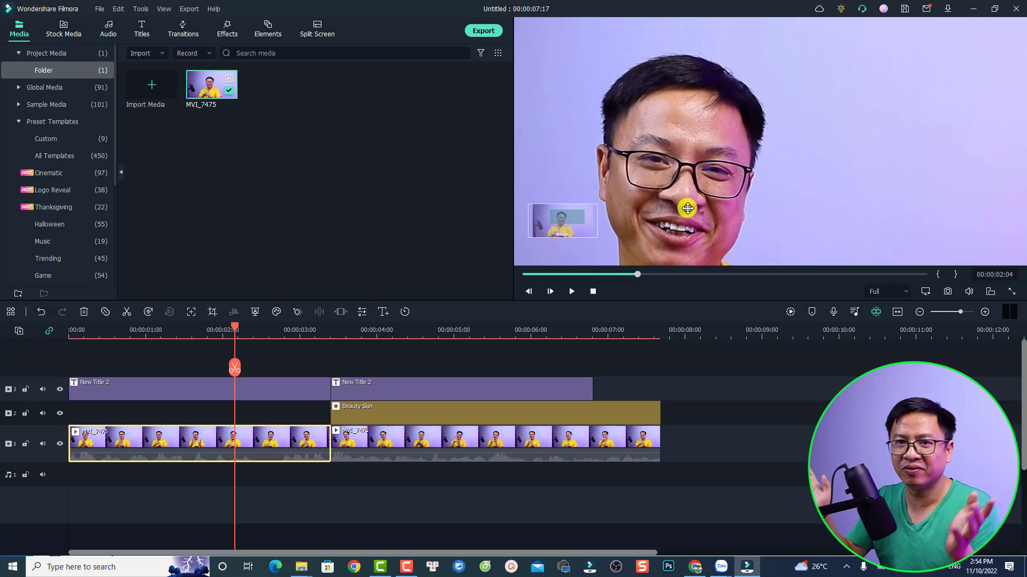
# Delete the second MVI_7475 clip, the Beauty Skin effect and both New Title 2 titles, leaving only the first clip
pyautogui.moveTo(636, 363); pyautogui.dragTo(415, 483)
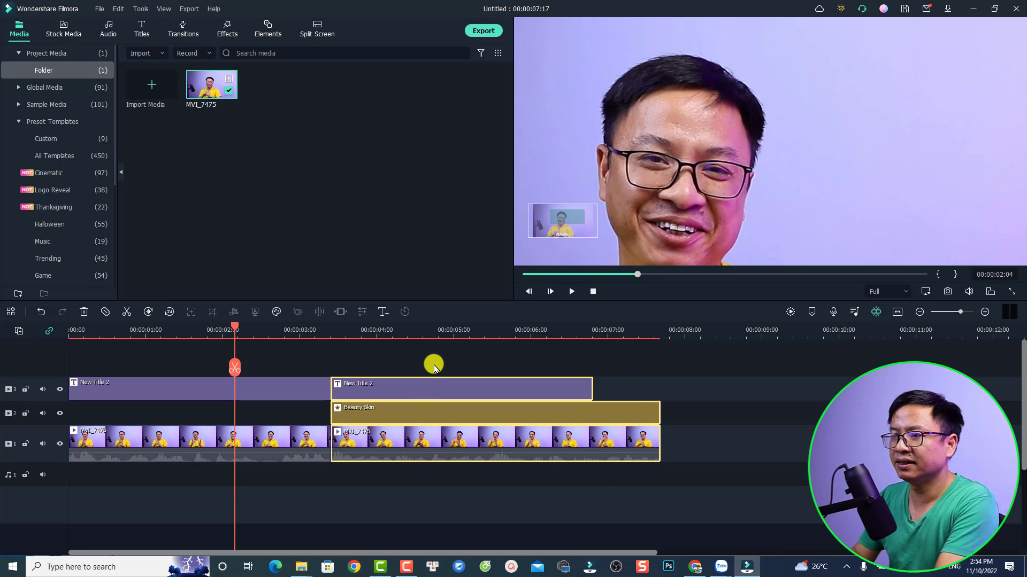
pyautogui.moveTo(435, 357); pyautogui.dragTo(371, 454)
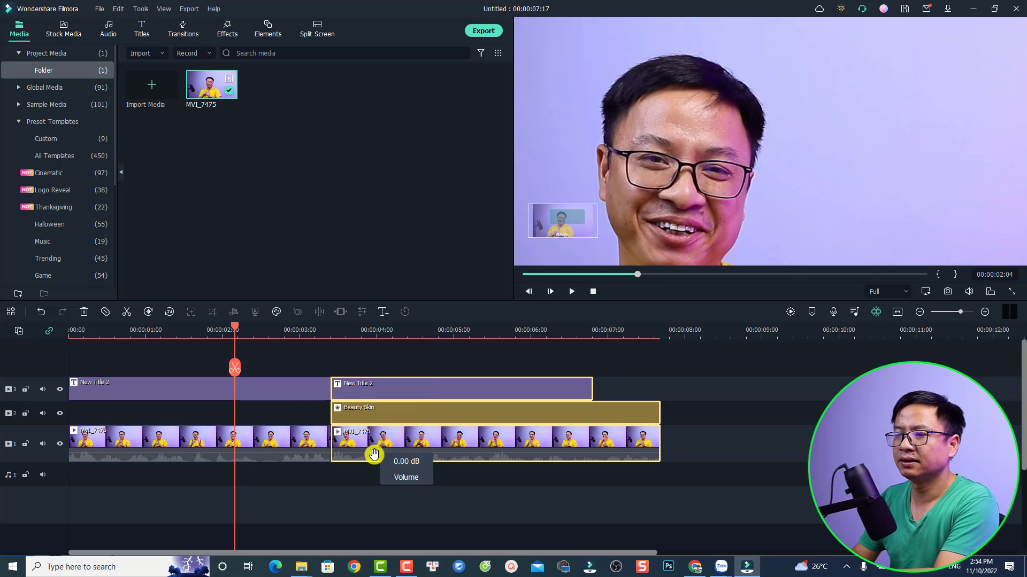
pyautogui.press('Delete')
pyautogui.click(270, 394)
pyautogui.press('Delete')
# Duplicate the remaining MVI_7475 clip directly after itself on video track 1 and place the playhead over the copy
pyautogui.click(321, 442)
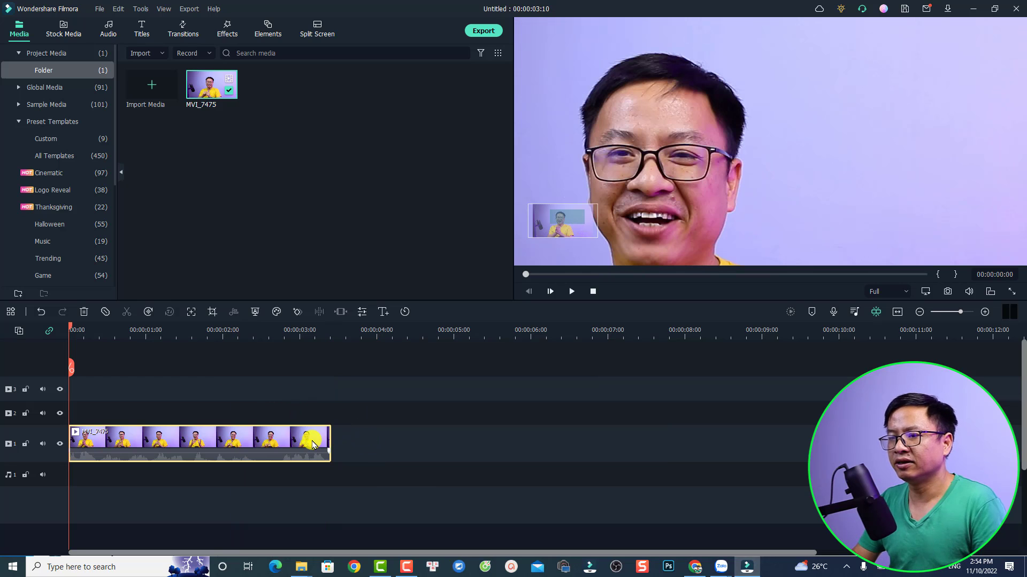
pyautogui.click(368, 338)
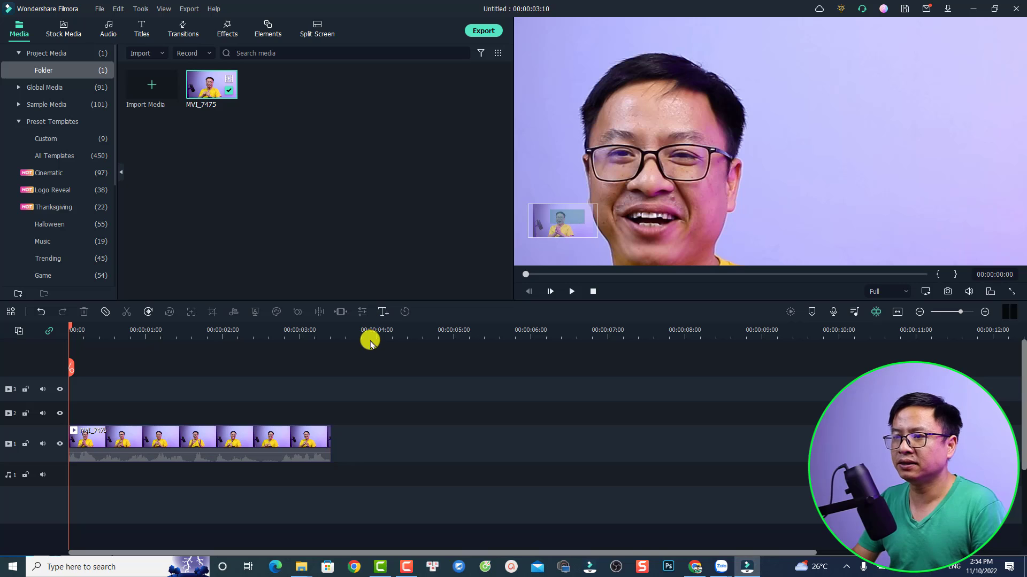
pyautogui.hotkey('ctrl', 'v')
pyautogui.moveTo(414, 440); pyautogui.dragTo(372, 439)
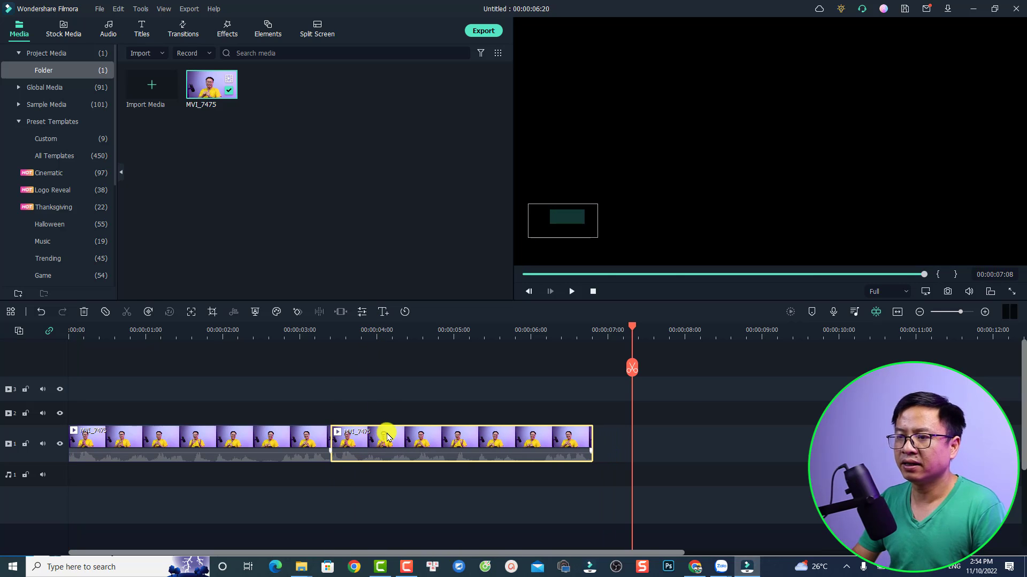
pyautogui.click(388, 336)
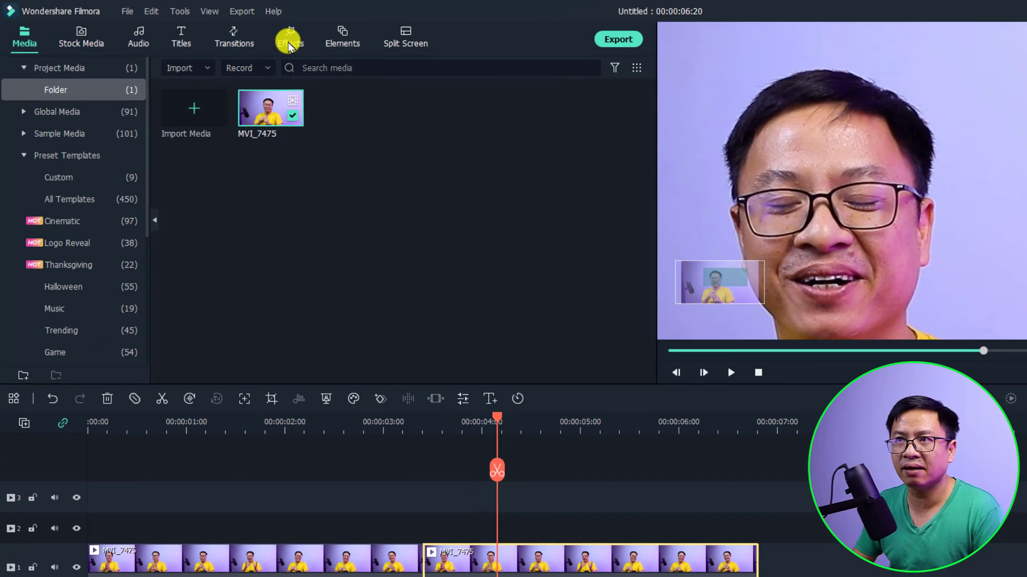
# Browse the free effects in the Common category of Filter&LUT
pyautogui.click(258, 38)
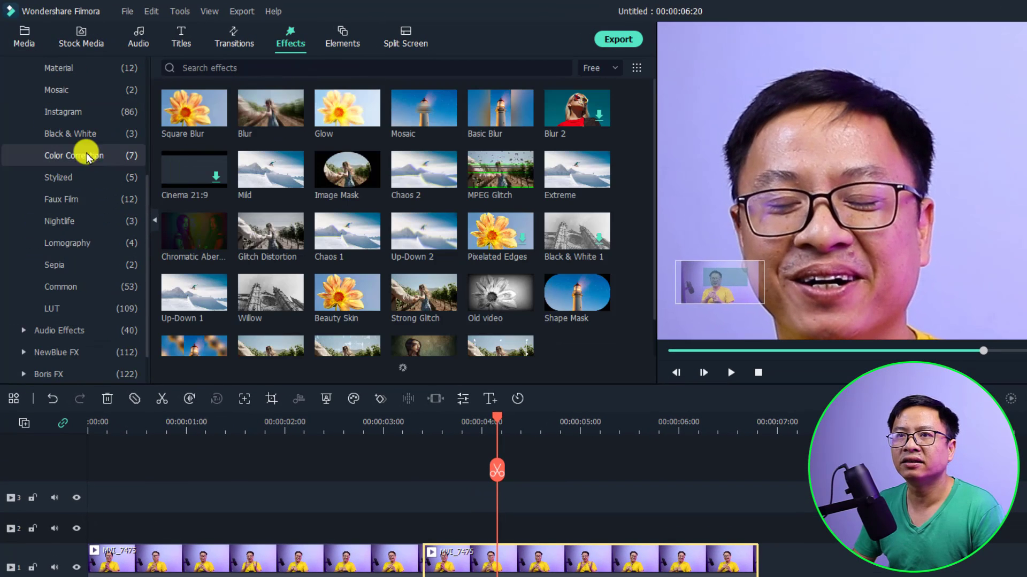
pyautogui.scroll(3, 70, 140)
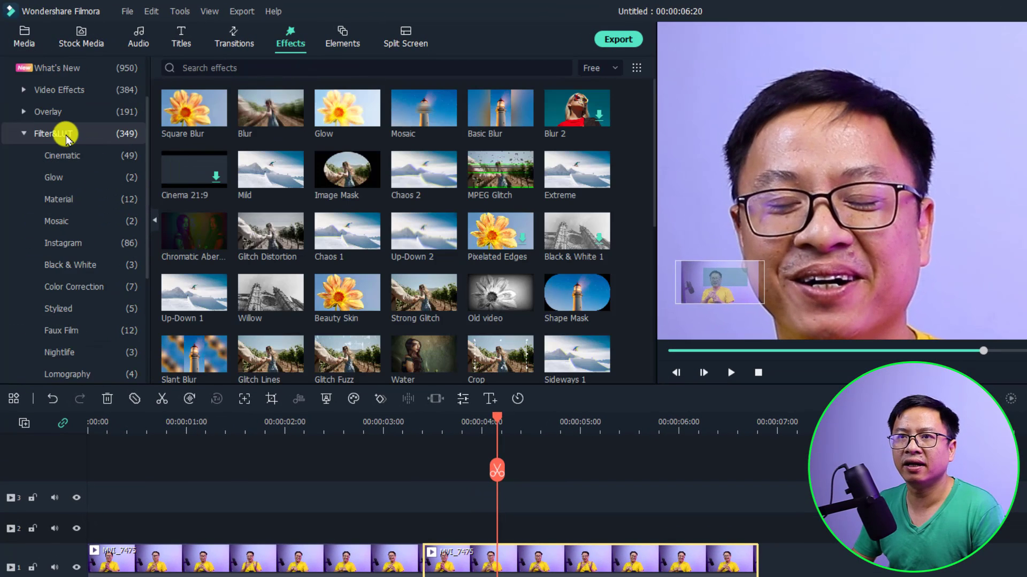
pyautogui.scroll(-3, 69, 241)
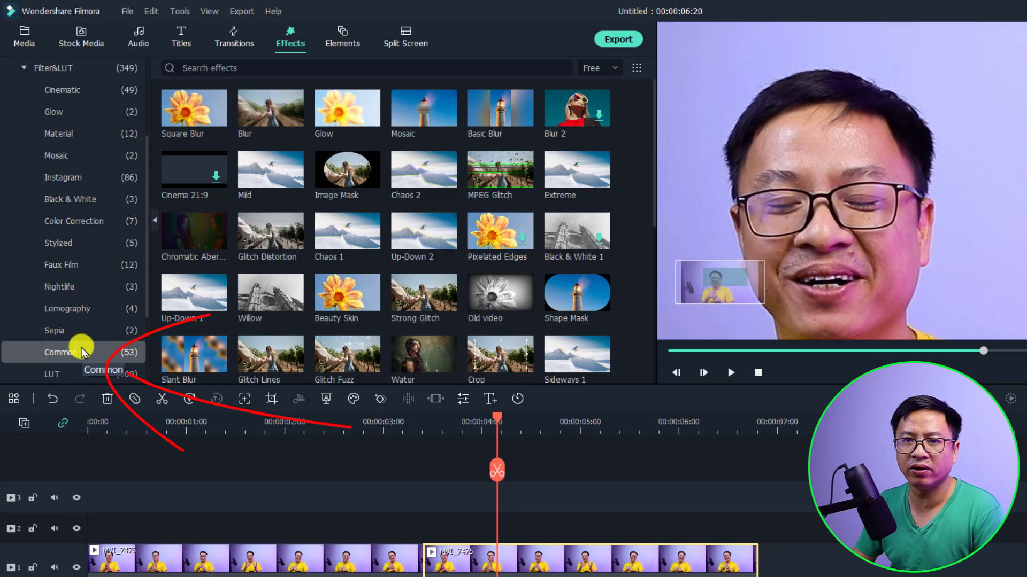
pyautogui.click(616, 69)
pyautogui.click(598, 107)
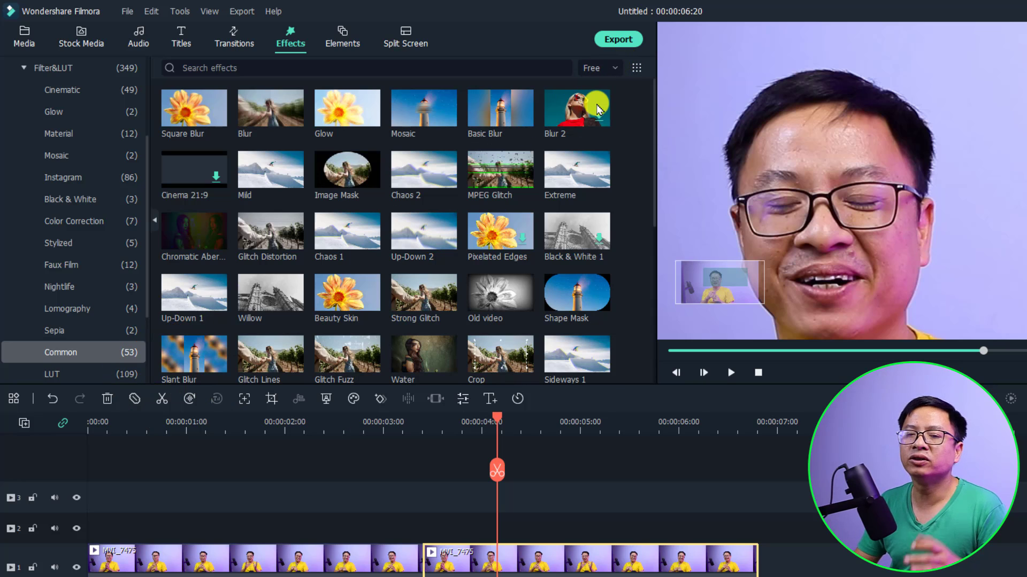
# Search the effects for "beauty" and place the Beauty Skin effect on track 2, aligned with the start of the second clip
pyautogui.click(233, 68)
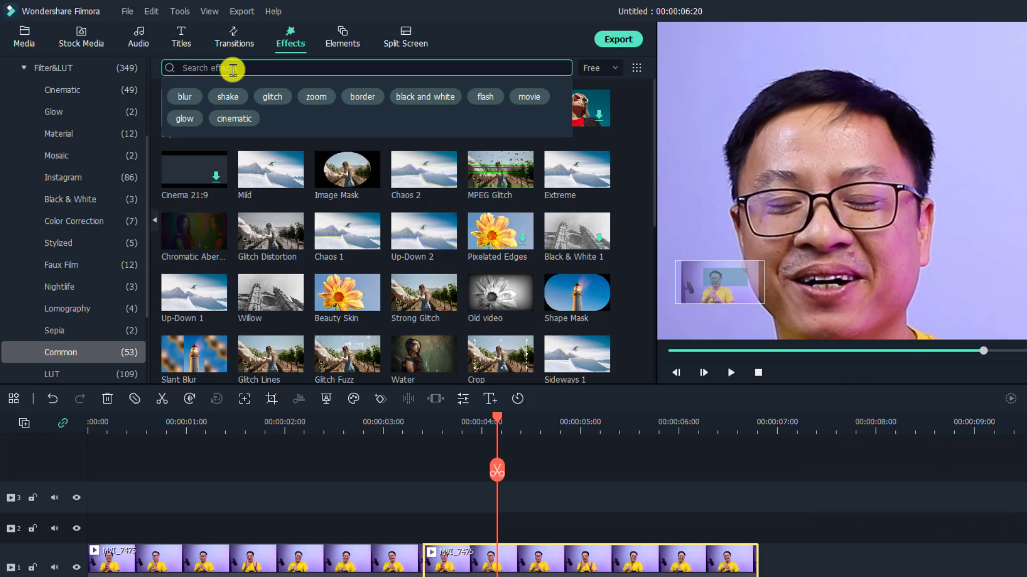
pyautogui.write('beatu')
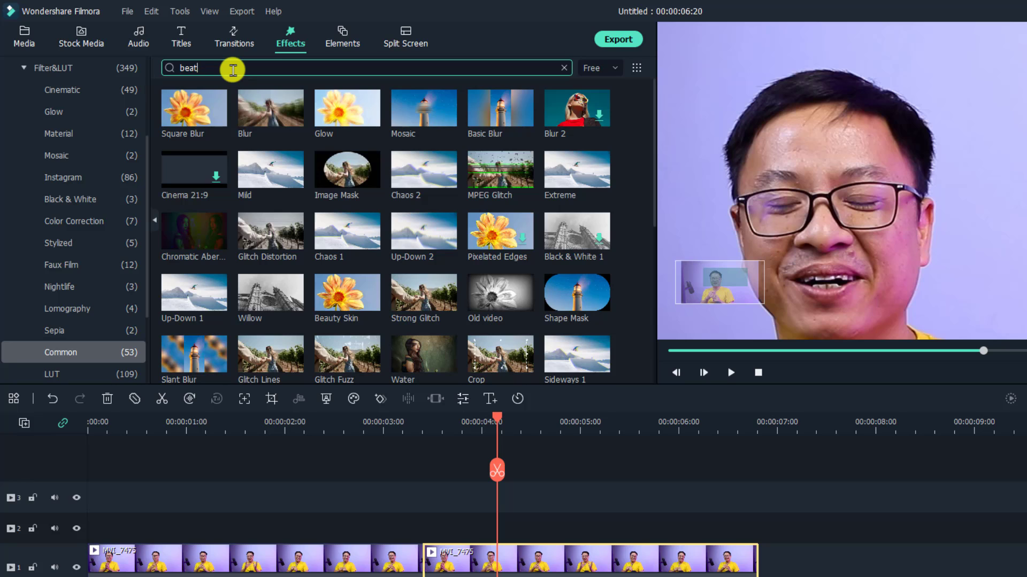
pyautogui.press('BackSpace')
pyautogui.write('uty')
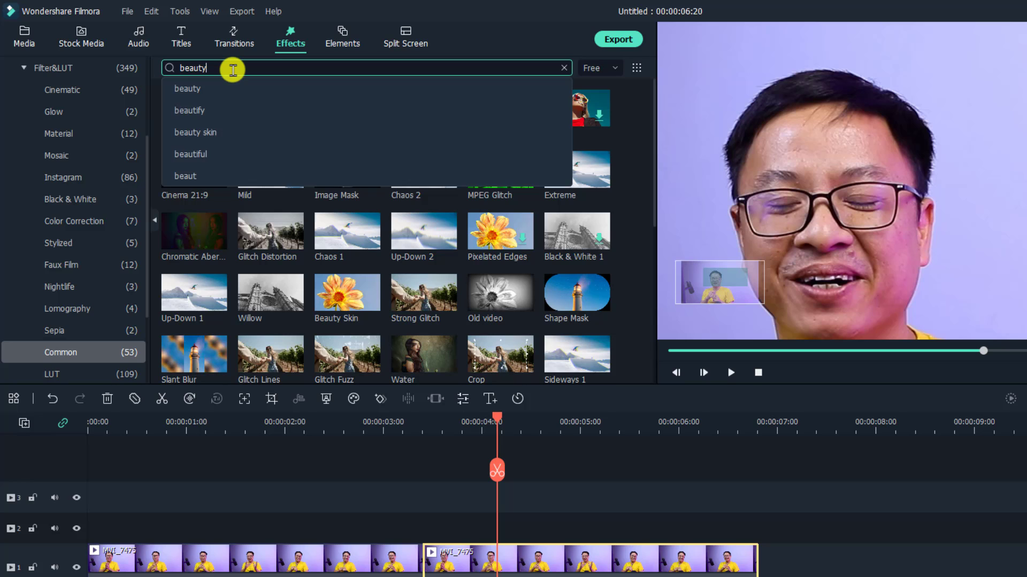
pyautogui.press('Return')
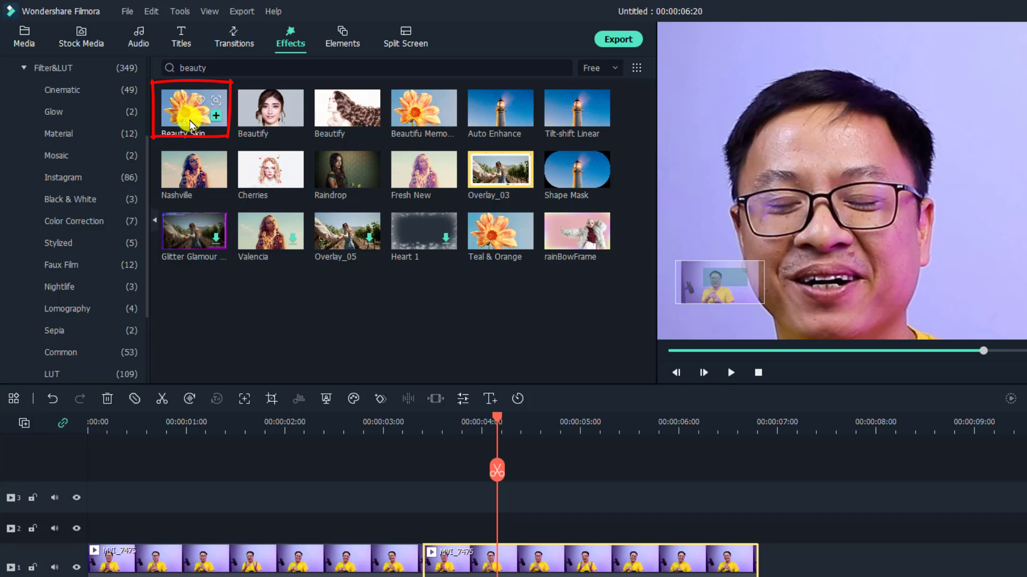
pyautogui.moveTo(189, 124); pyautogui.dragTo(426, 536)
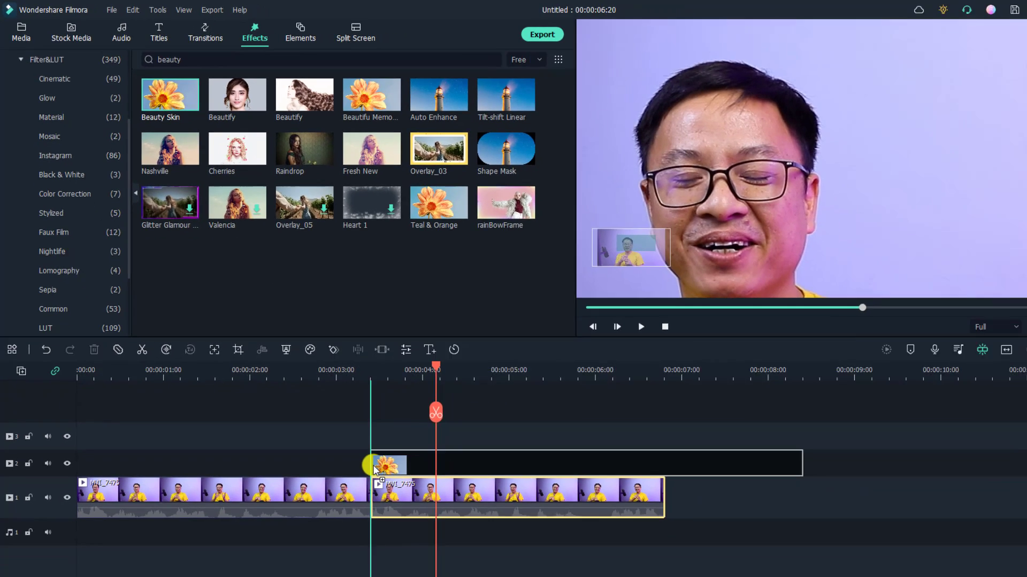
pyautogui.moveTo(374, 471); pyautogui.dragTo(376, 470)
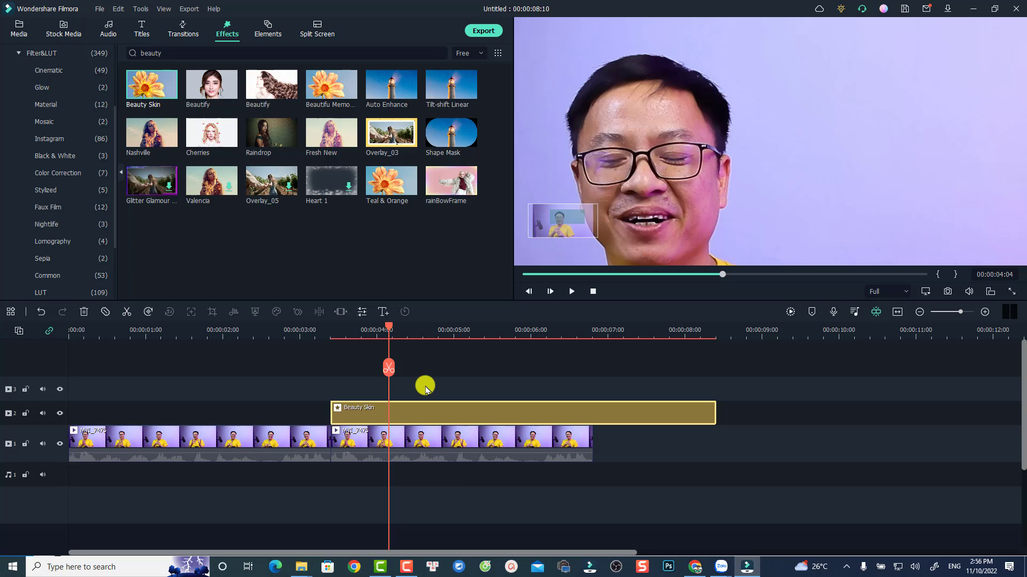
# Open the Beauty Skin effect's settings and sample its color from the skin of the face in the preview
pyautogui.doubleClick(415, 416)
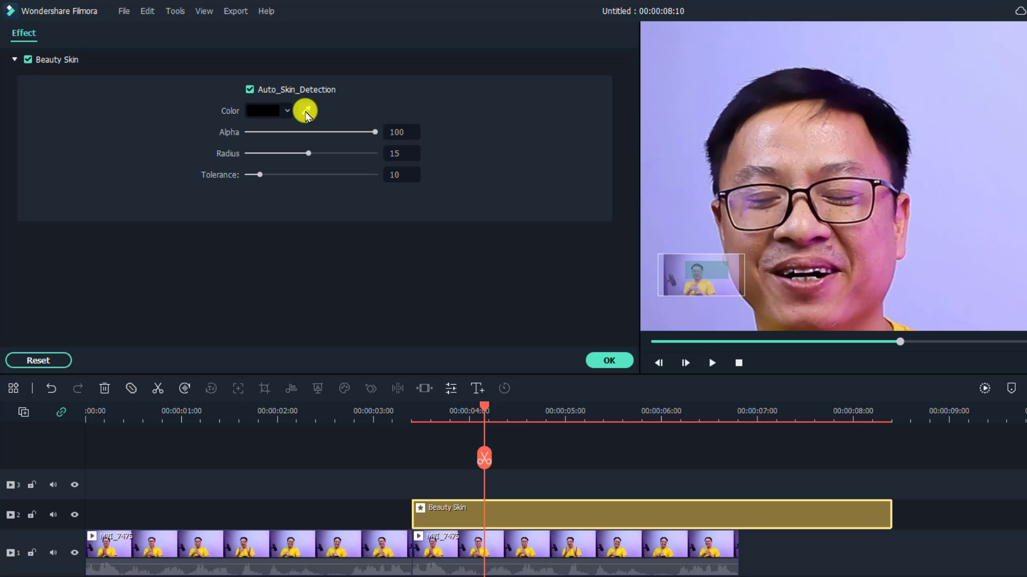
pyautogui.click(306, 111)
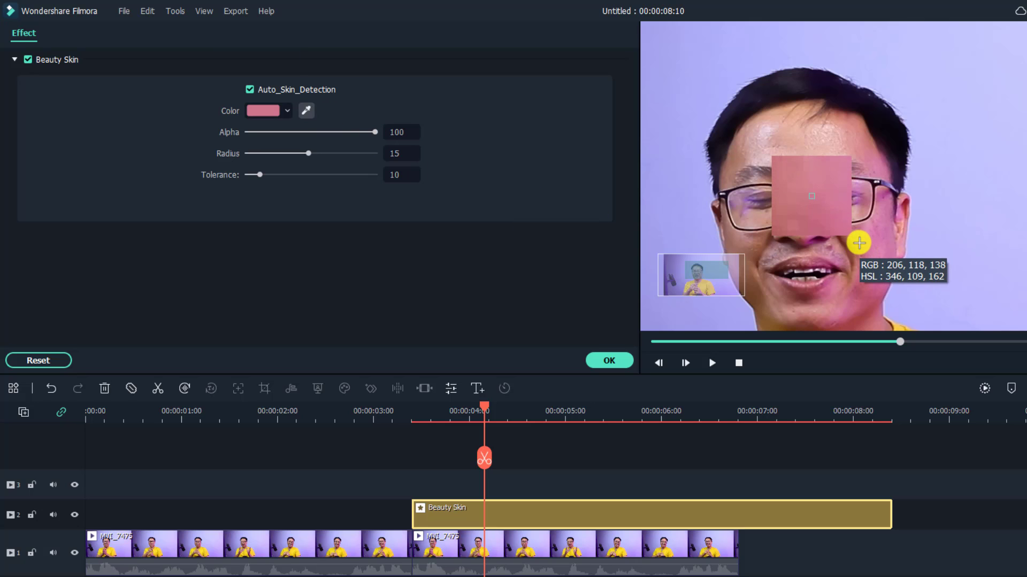
pyautogui.click(856, 243)
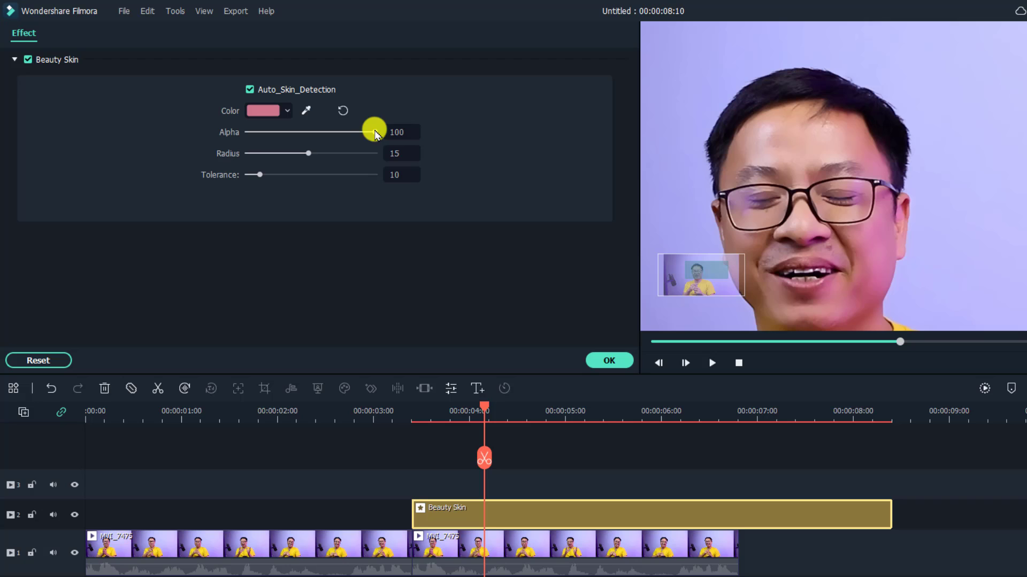
# Set the Beauty Skin effect's Alpha to 50 and its Radius to 20
pyautogui.moveTo(374, 133); pyautogui.dragTo(306, 137)
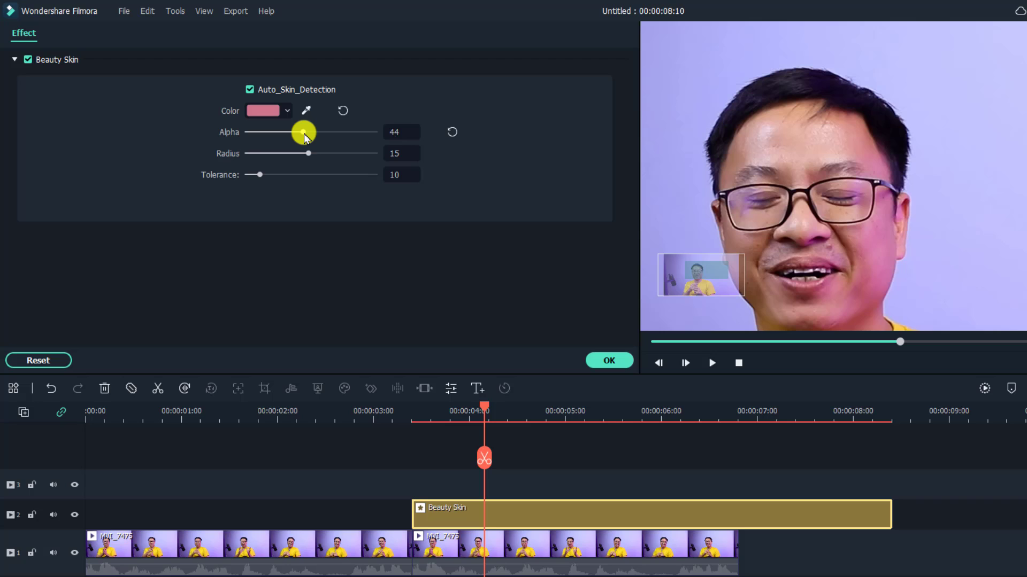
pyautogui.doubleClick(396, 128)
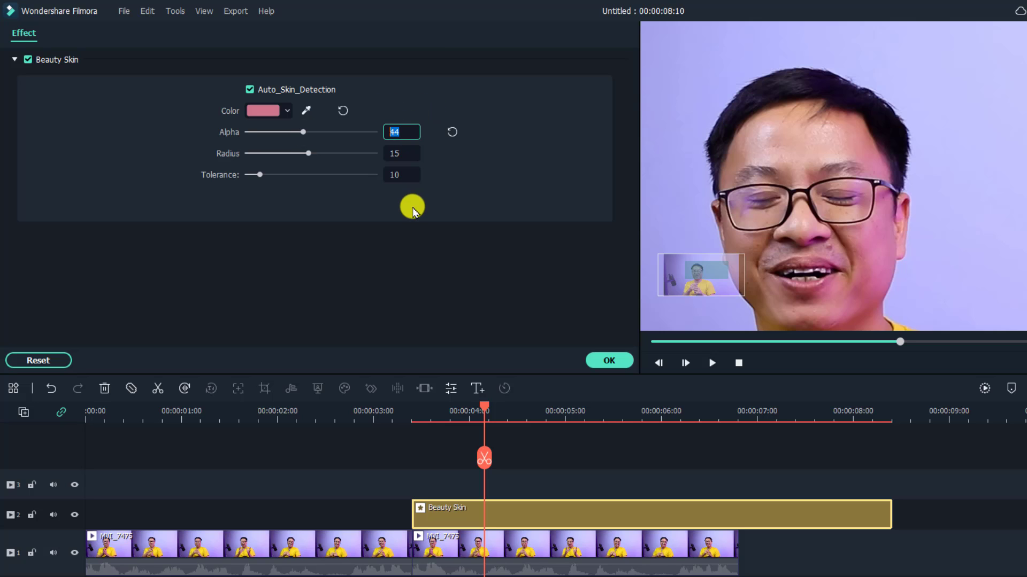
pyautogui.press('Return')
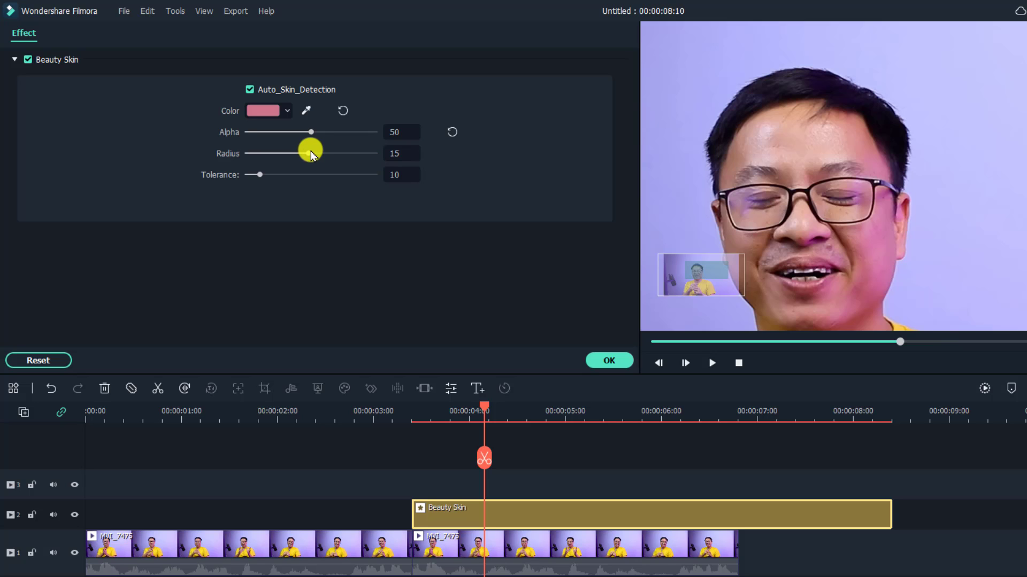
pyautogui.moveTo(308, 156); pyautogui.dragTo(332, 159)
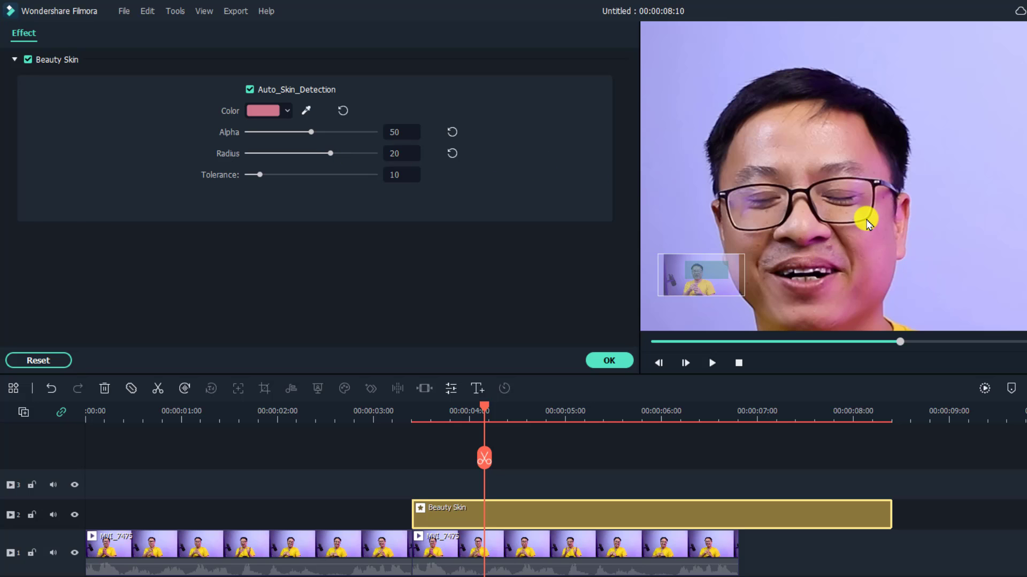
# Shift the second clip's picture upward and to the right within the video frame, and close its settings
pyautogui.click(799, 244)
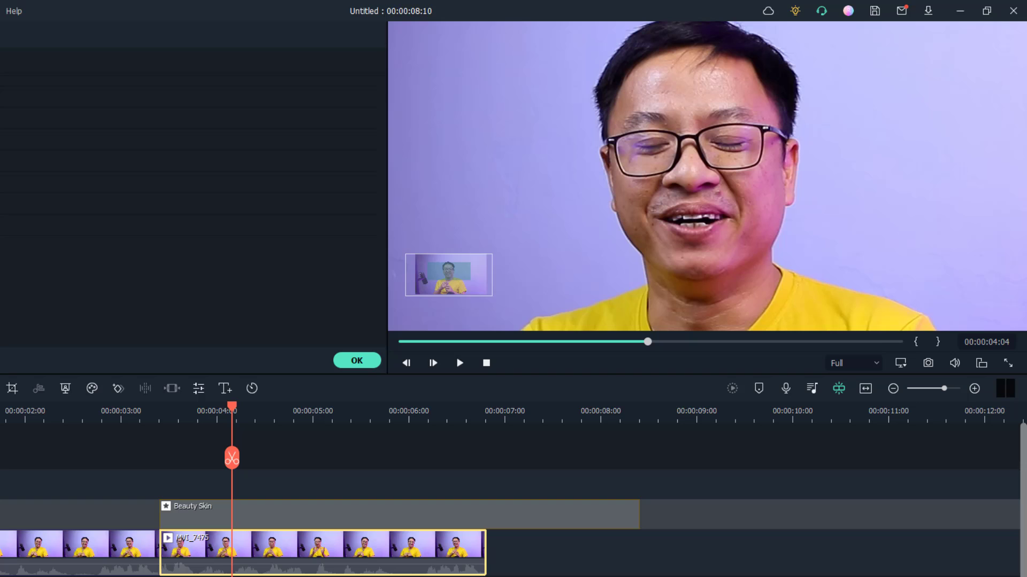
pyautogui.hotkey('ctrl', 'z')
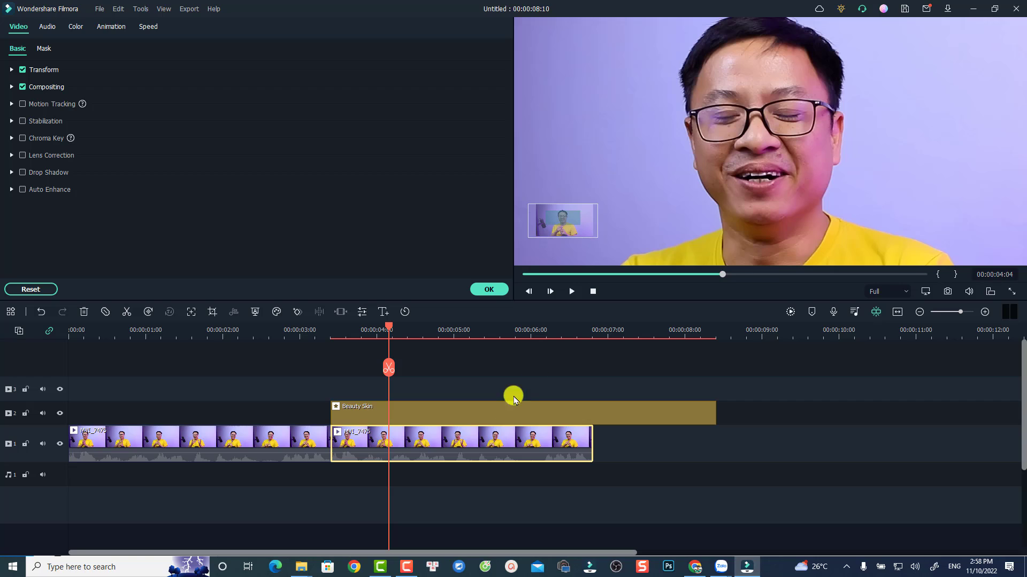
pyautogui.click(488, 290)
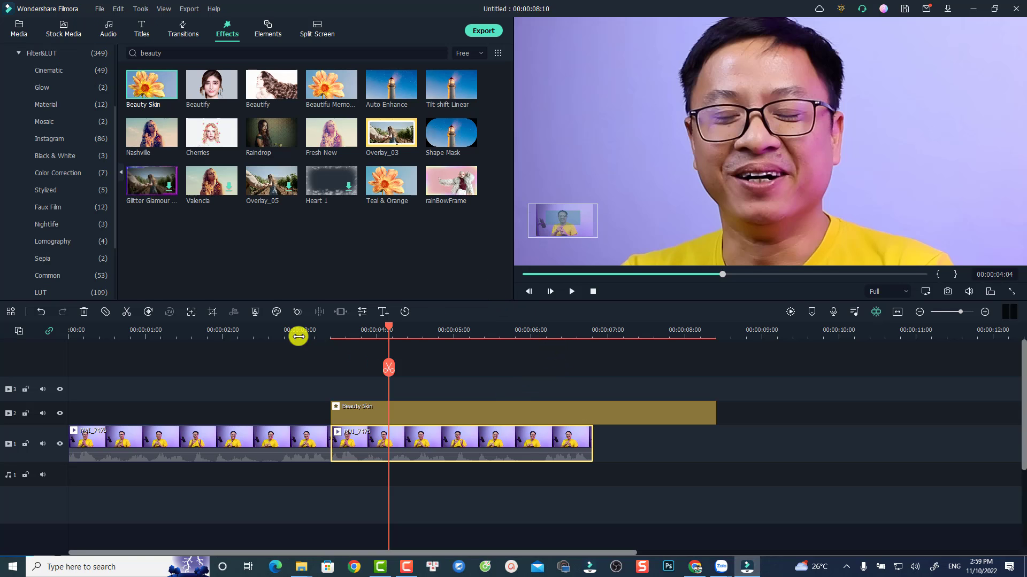
# Move the playhead over the first clip and apply the Beautify effect with the woman's portrait thumbnail to it
pyautogui.click(199, 333)
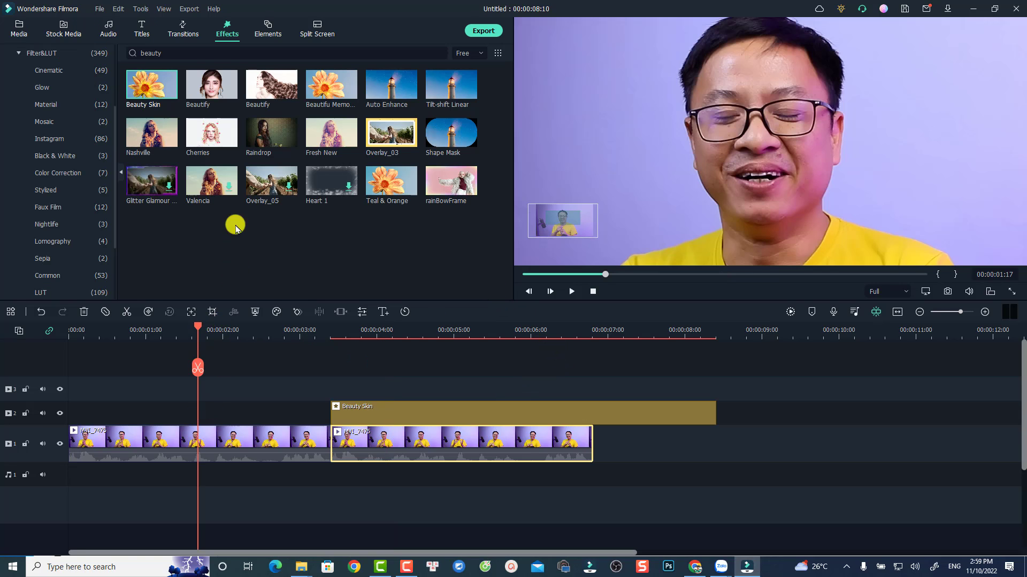
pyautogui.moveTo(201, 91)
pyautogui.moveTo(200, 90); pyautogui.dragTo(166, 449)
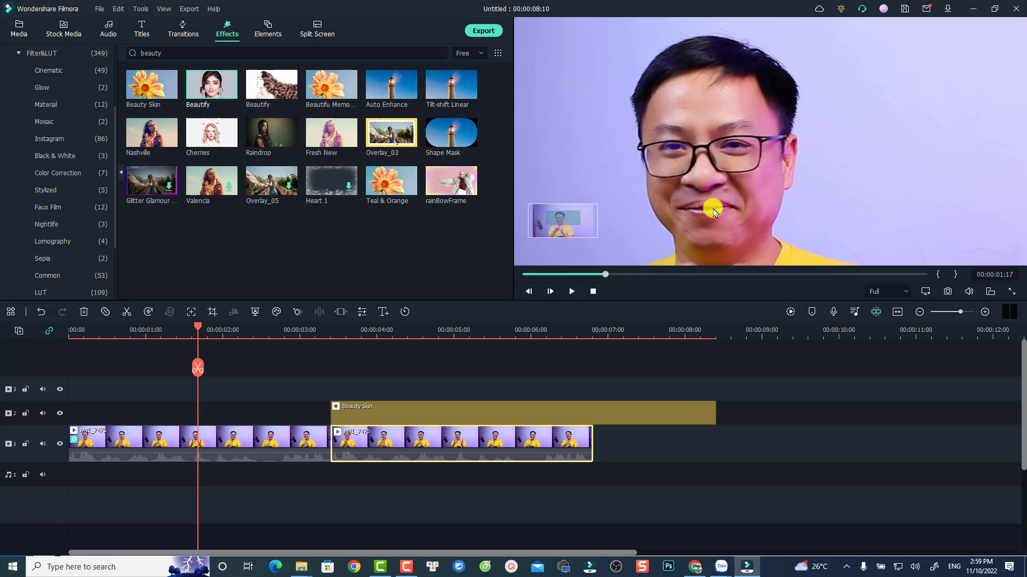
# Open the first clip's Beautify effect settings and reduce Smooth to about 44
pyautogui.click(206, 444)
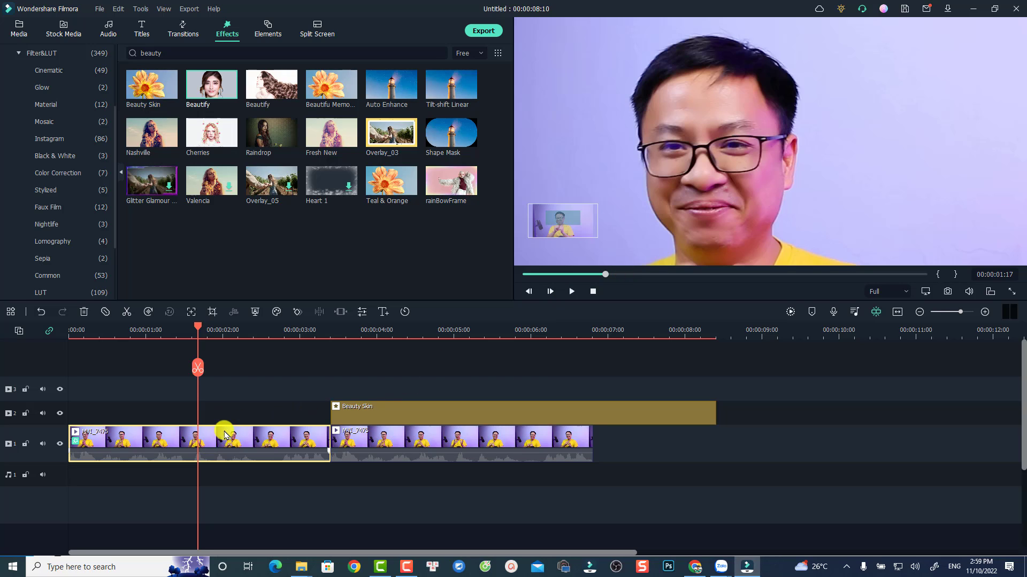
pyautogui.doubleClick(223, 436)
pyautogui.click(41, 49)
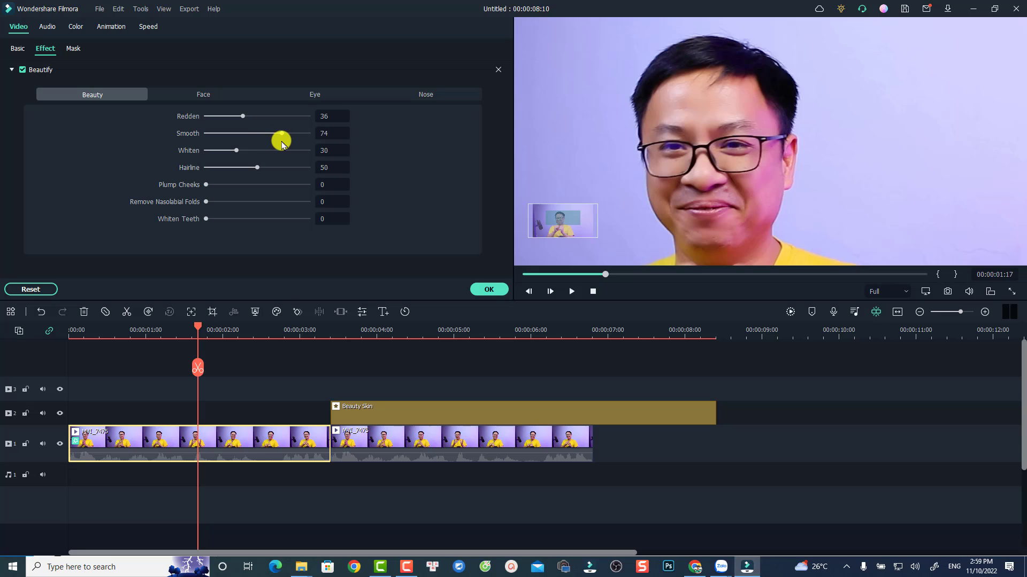
pyautogui.moveTo(280, 133); pyautogui.dragTo(237, 136)
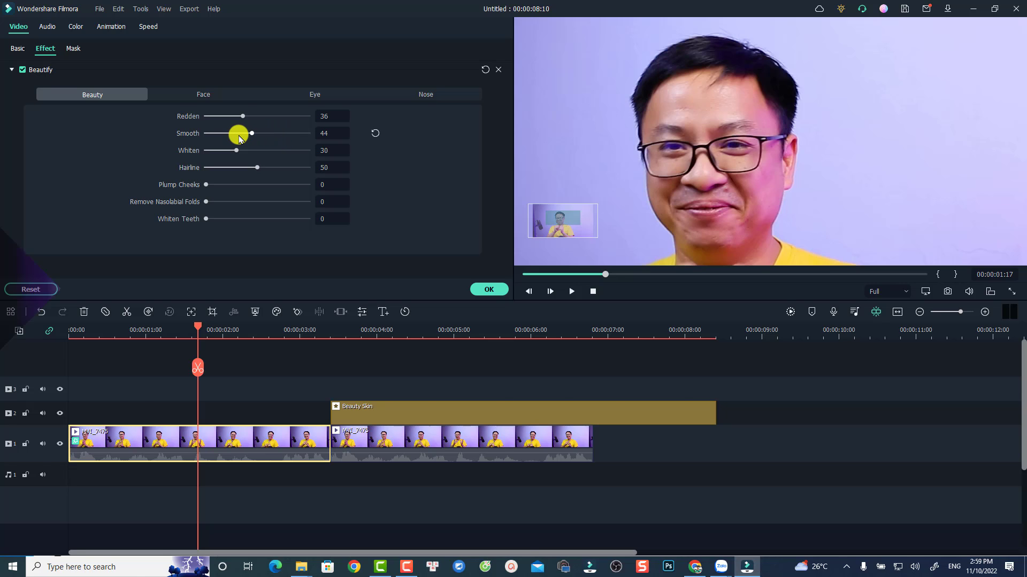